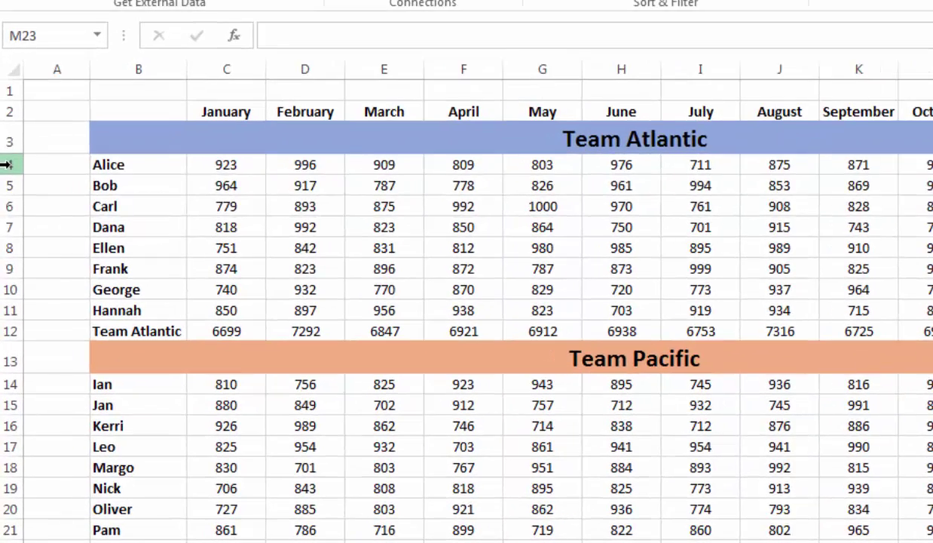
Step: Group Team Atlantic member rows 4–11 and try collapsing and expanding the group
{"action": "left_click_drag", "start_coordinate": [6, 192], "coordinate": [6, 313]}
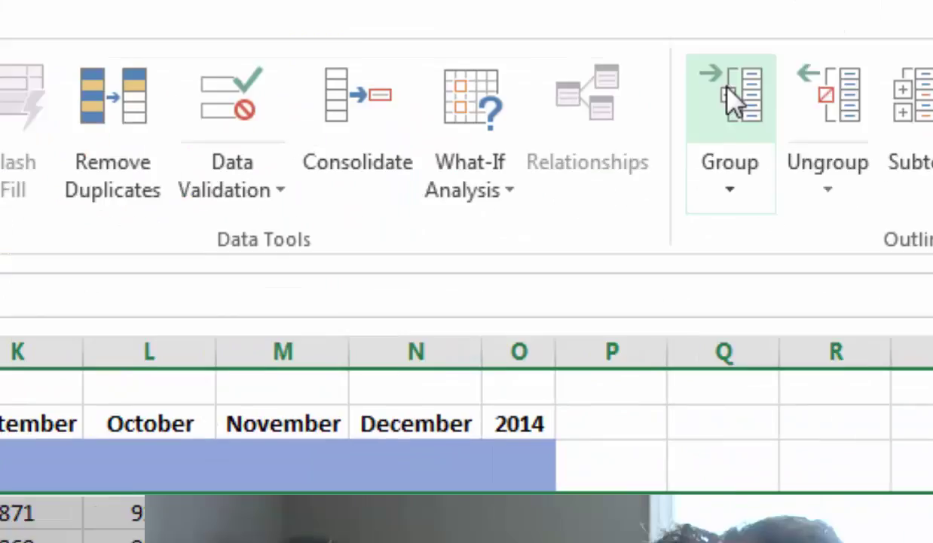
{"action": "left_click", "coordinate": [731, 98]}
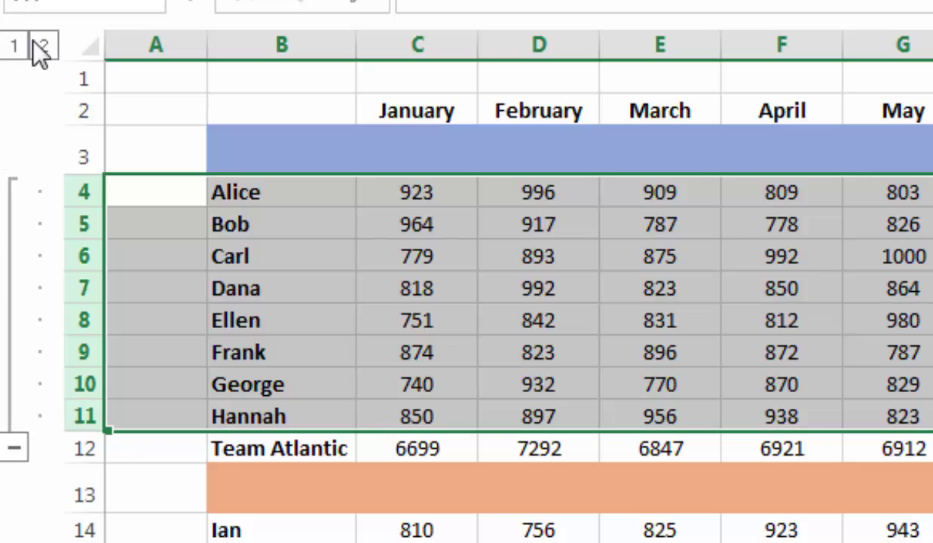
{"action": "left_click", "coordinate": [15, 452]}
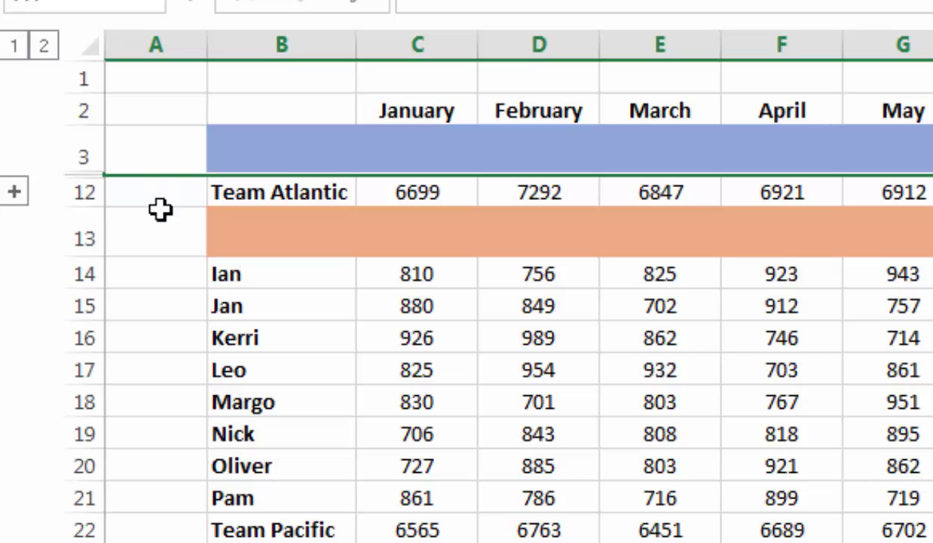
{"action": "left_click", "coordinate": [14, 192]}
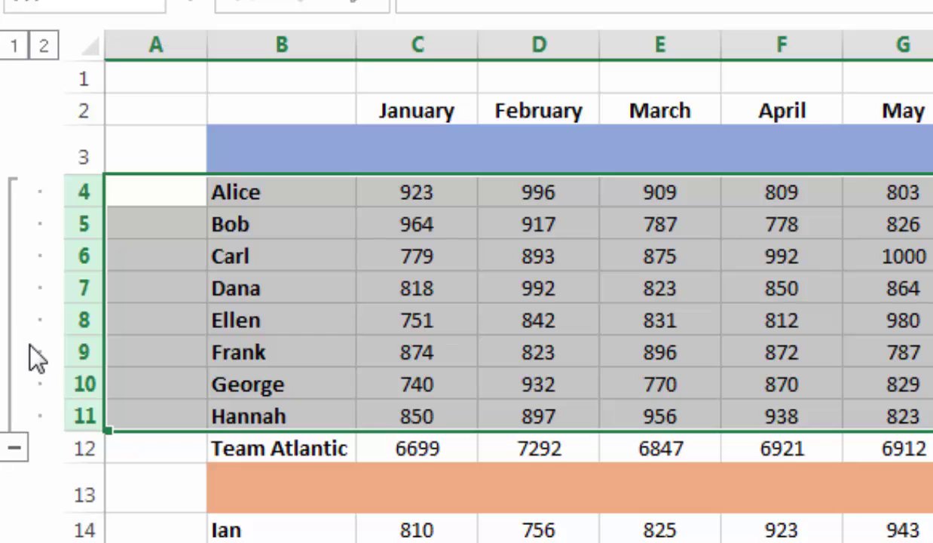
Step: Collapse and expand the Team Atlantic group again, then switch between outline levels 1 and 2
{"action": "left_click", "coordinate": [11, 296]}
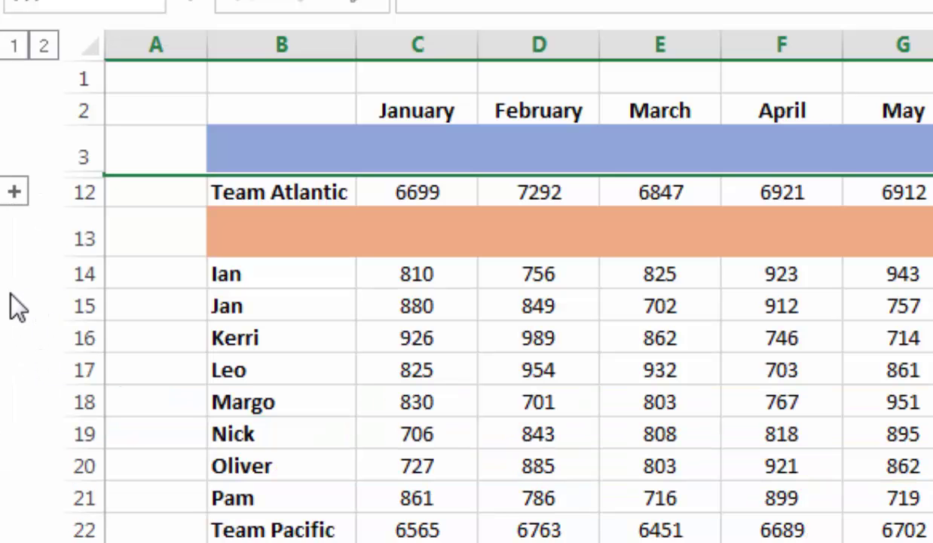
{"action": "left_click", "coordinate": [13, 192]}
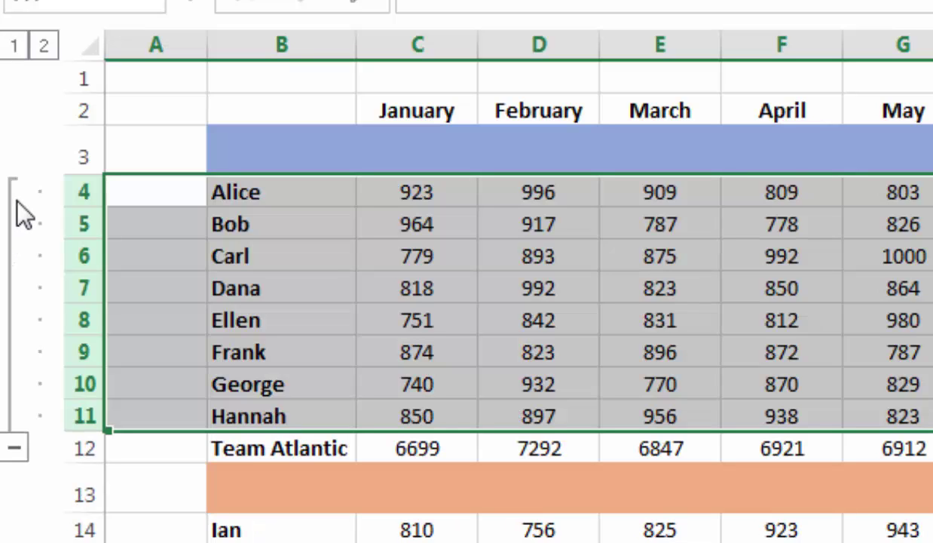
{"action": "left_click", "coordinate": [14, 47]}
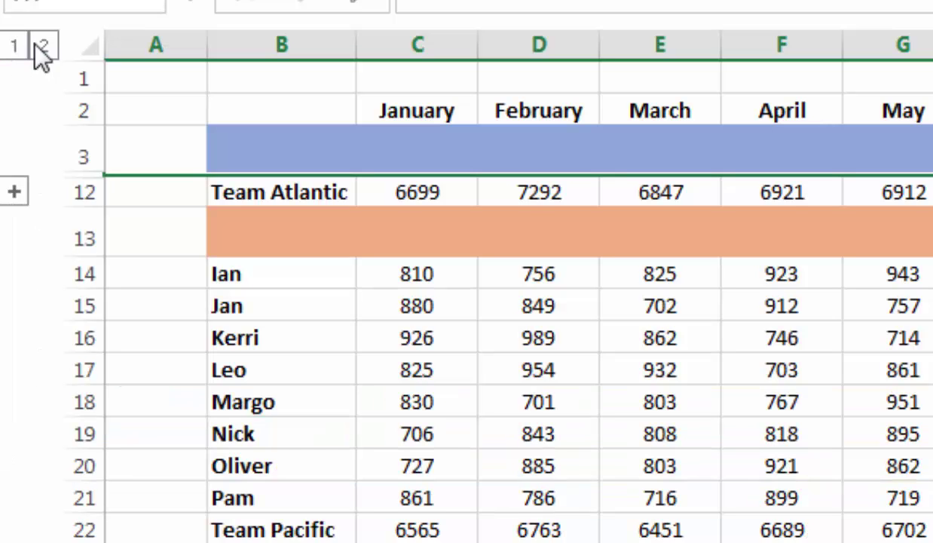
{"action": "left_click", "coordinate": [43, 47]}
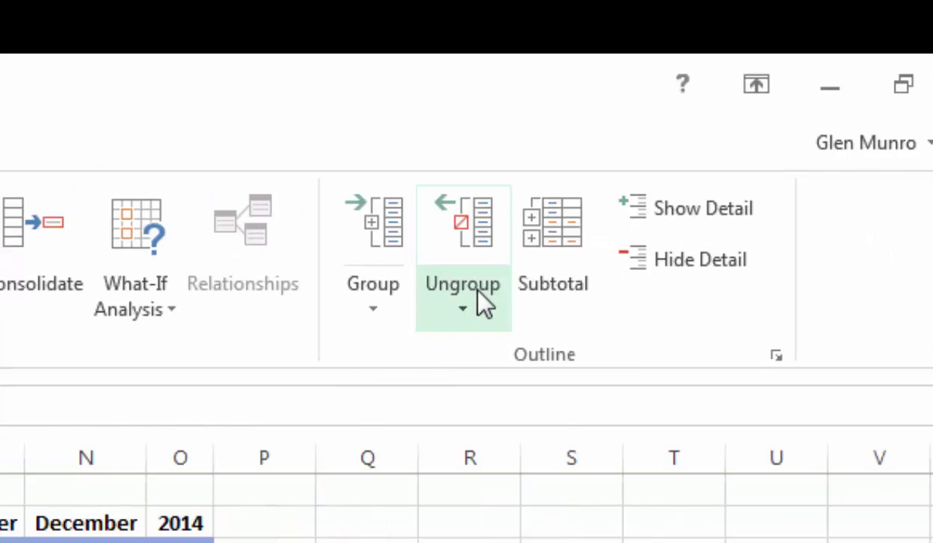
Step: Remove all grouping from the sheet with Clear Outline
{"action": "left_click", "coordinate": [467, 308]}
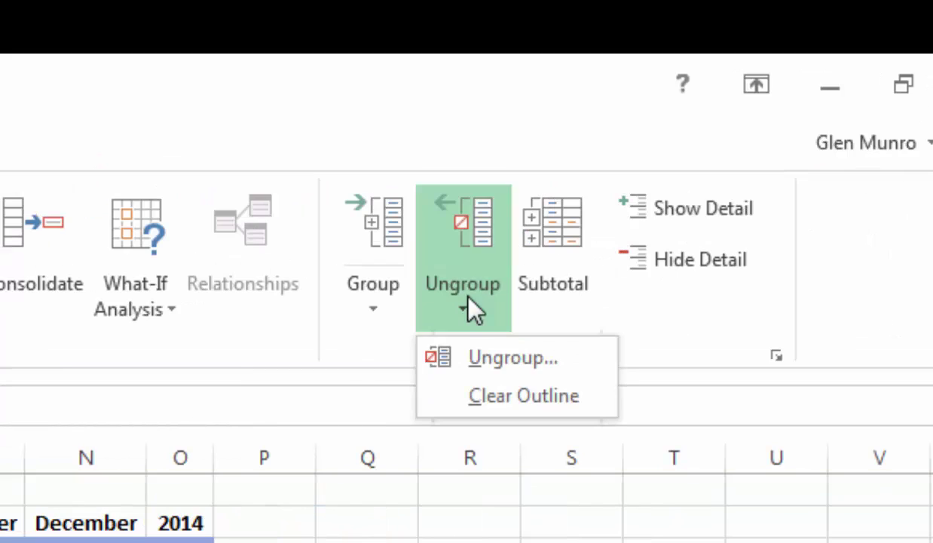
{"action": "left_click", "coordinate": [520, 397]}
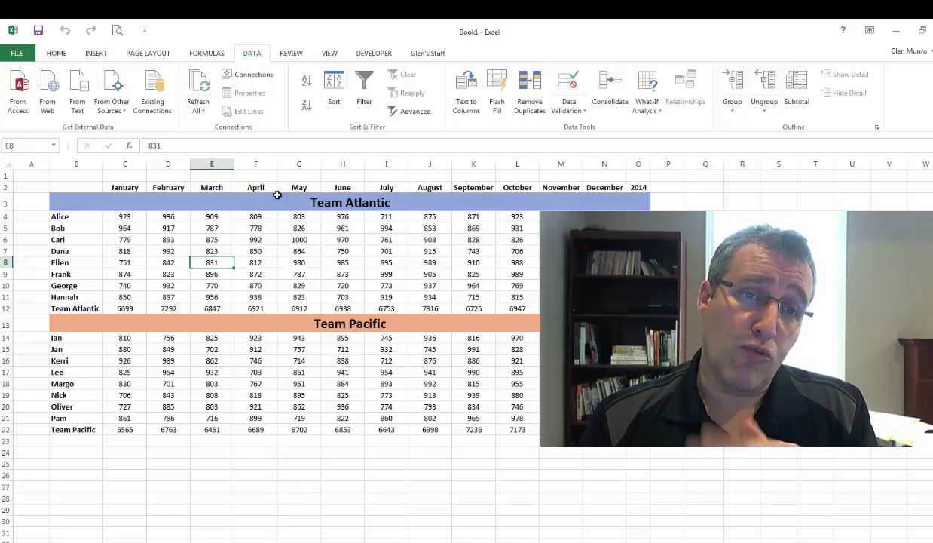
{"action": "left_click", "coordinate": [115, 165]}
Step: Group monthly columns C–N, test collapsing to 2014 totals, then ungroup and regroup them
{"action": "left_click_drag", "start_coordinate": [187, 167], "coordinate": [611, 160]}
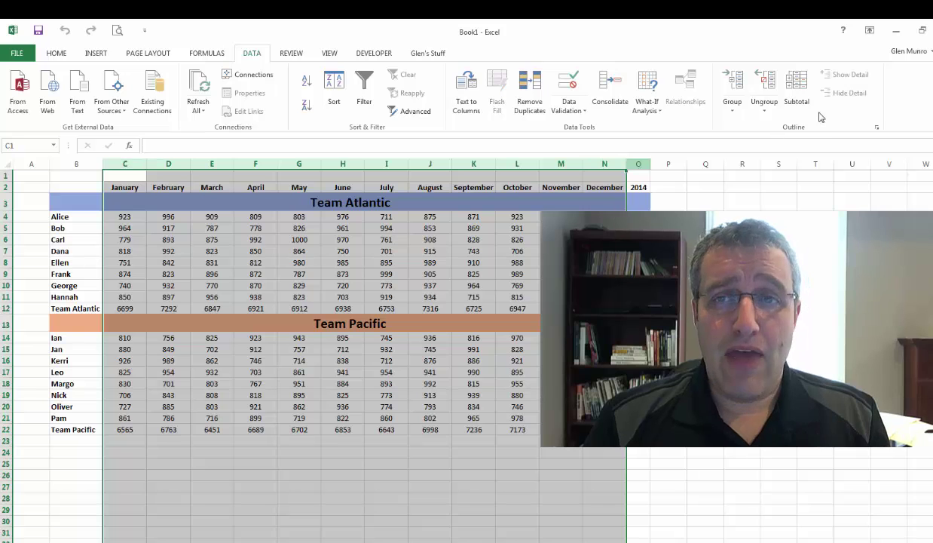
{"action": "left_click", "coordinate": [732, 87]}
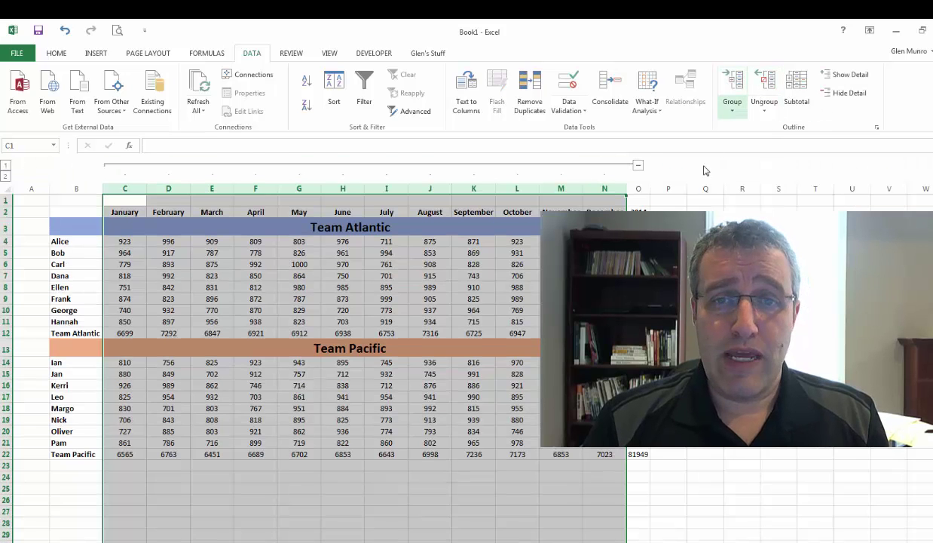
{"action": "left_click", "coordinate": [638, 165]}
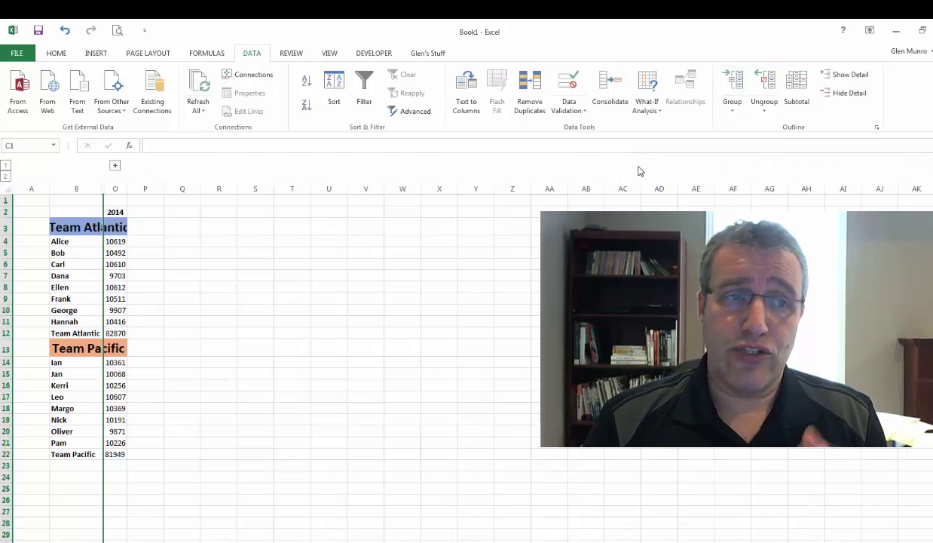
{"action": "left_click", "coordinate": [115, 166]}
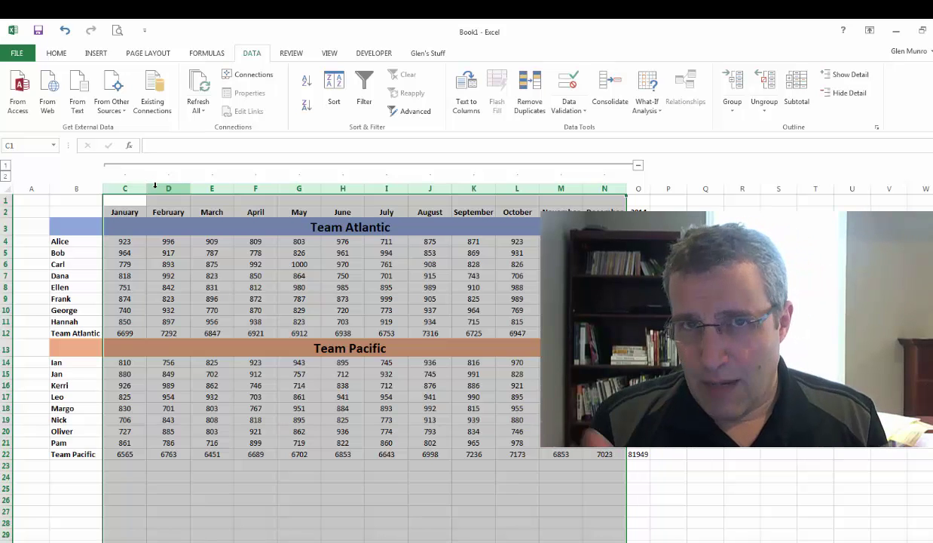
{"action": "left_click", "coordinate": [768, 90]}
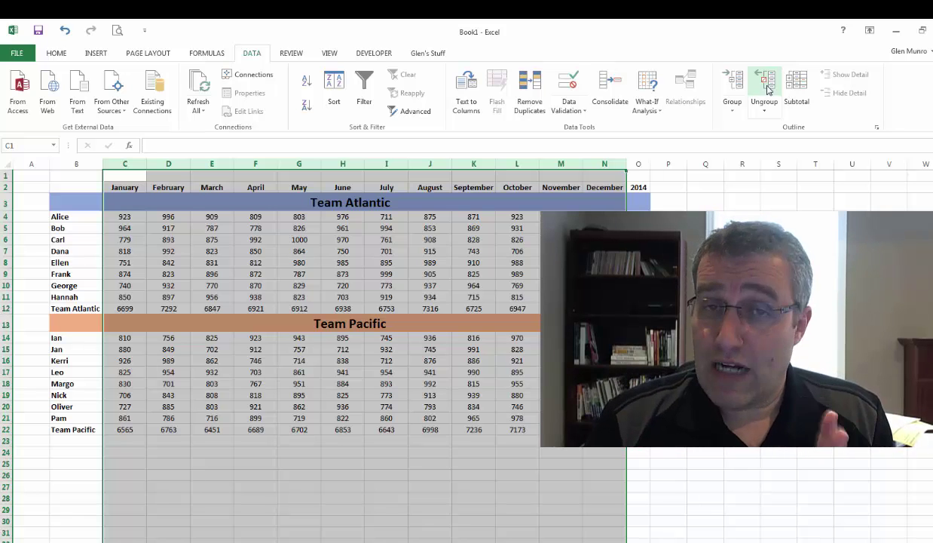
{"action": "left_click", "coordinate": [735, 85]}
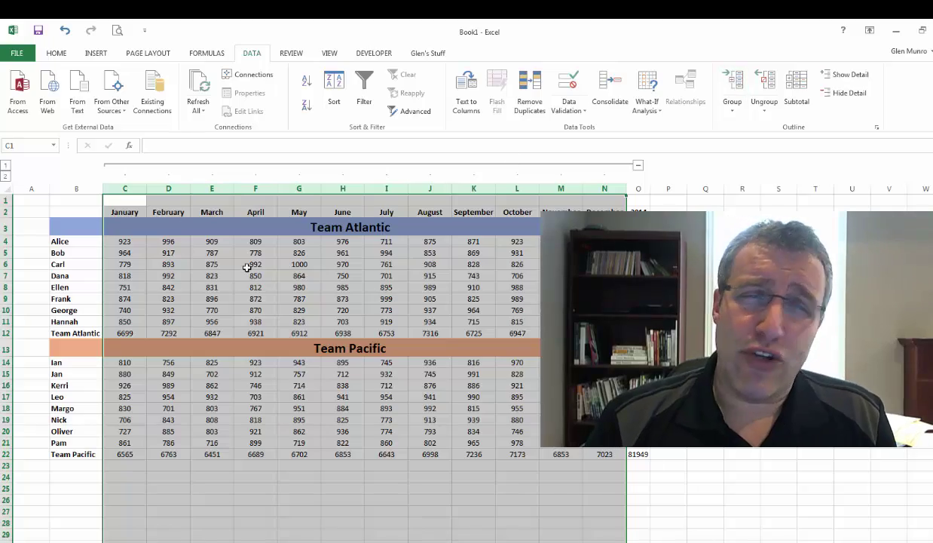
Step: Insert an empty column before April at F and head it 'Q1'
{"action": "left_click", "coordinate": [255, 188]}
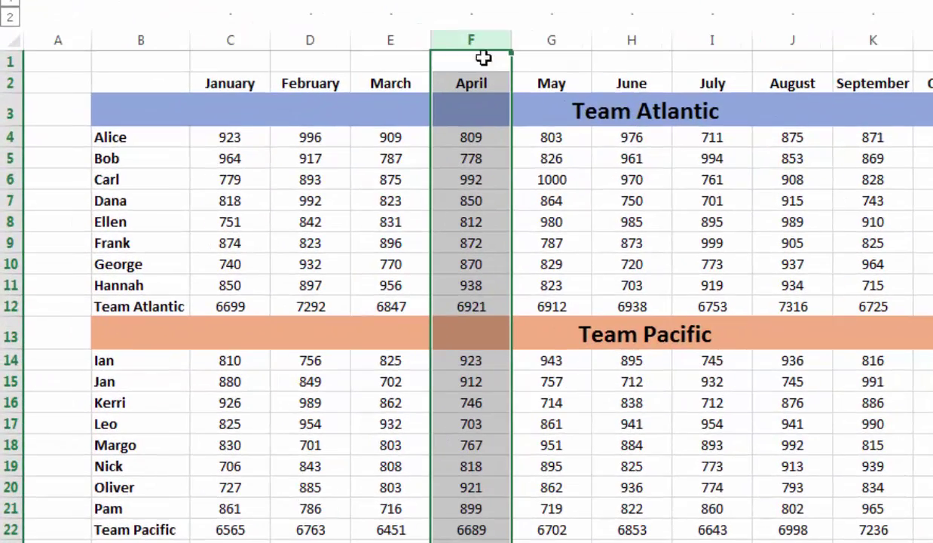
{"action": "right_click", "coordinate": [469, 49]}
{"action": "left_click", "coordinate": [528, 196]}
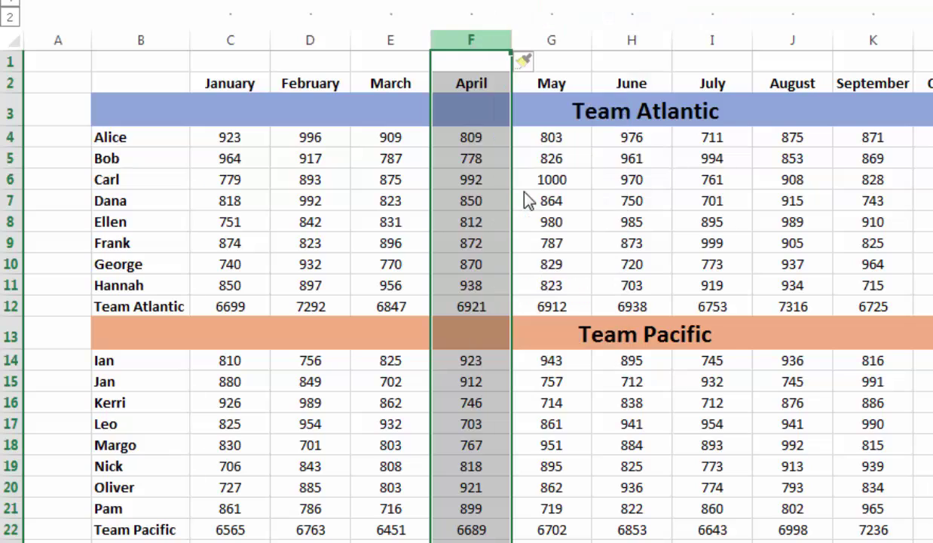
{"action": "left_click", "coordinate": [470, 85]}
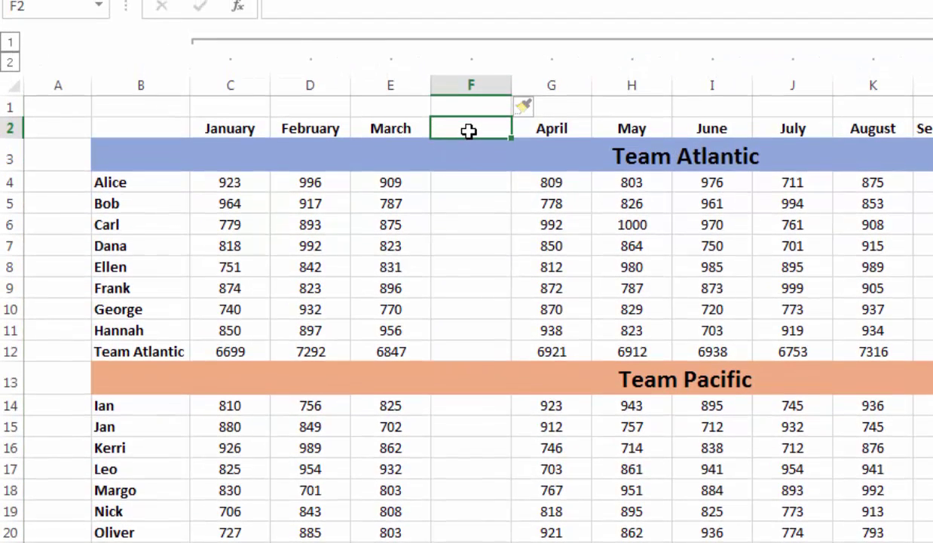
{"action": "type", "text": "Q1"}
{"action": "key", "text": "Return"}
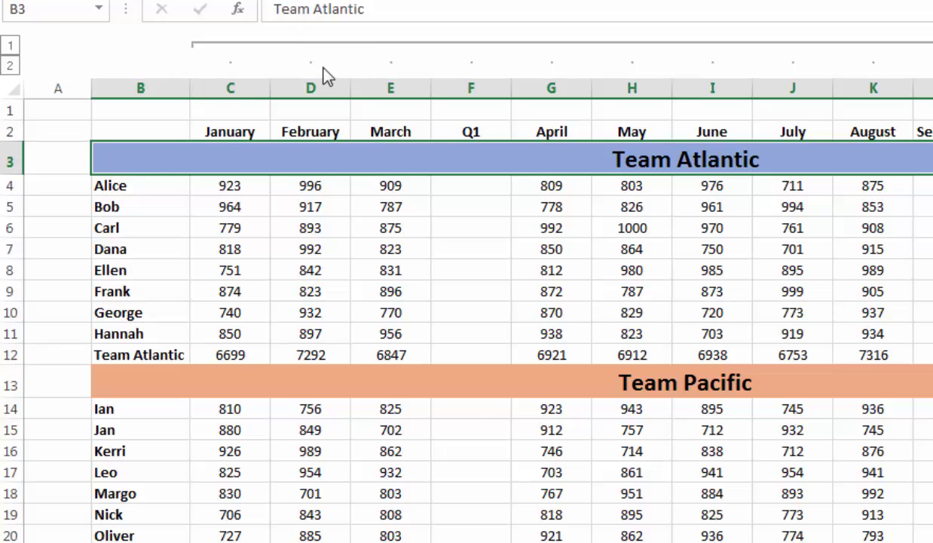
Step: Group January–March (C–E) as a nested level and check outline levels 1, 2 and 3
{"action": "left_click_drag", "start_coordinate": [230, 88], "coordinate": [386, 87]}
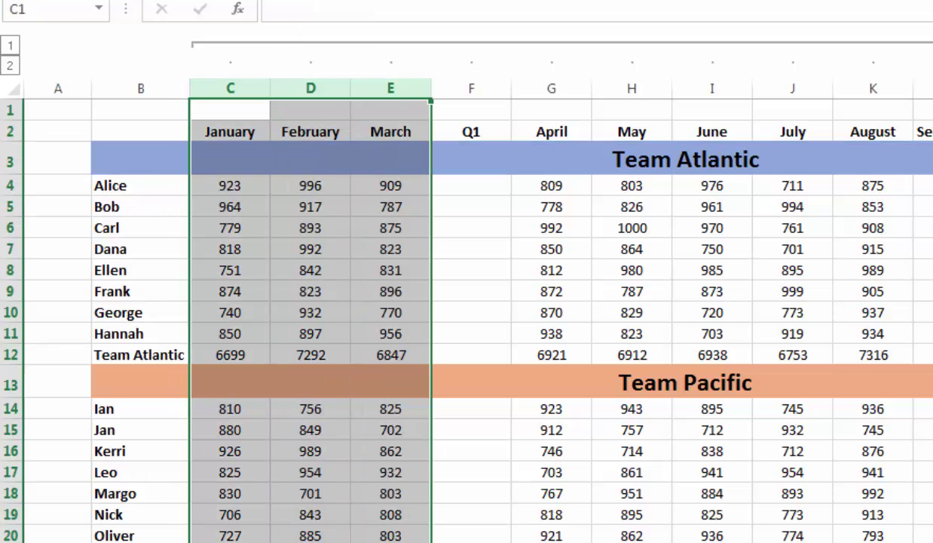
{"action": "key", "text": "shift+alt+Right"}
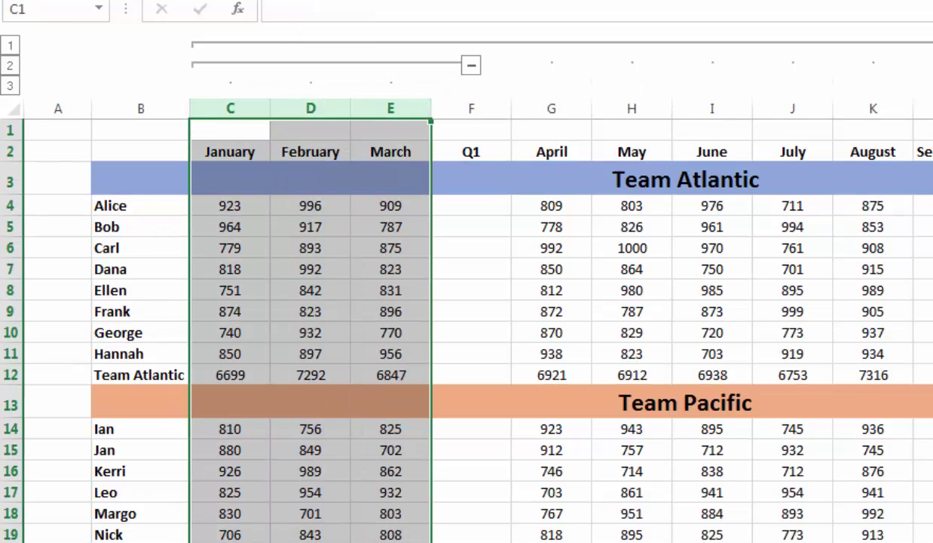
{"action": "left_click", "coordinate": [472, 66]}
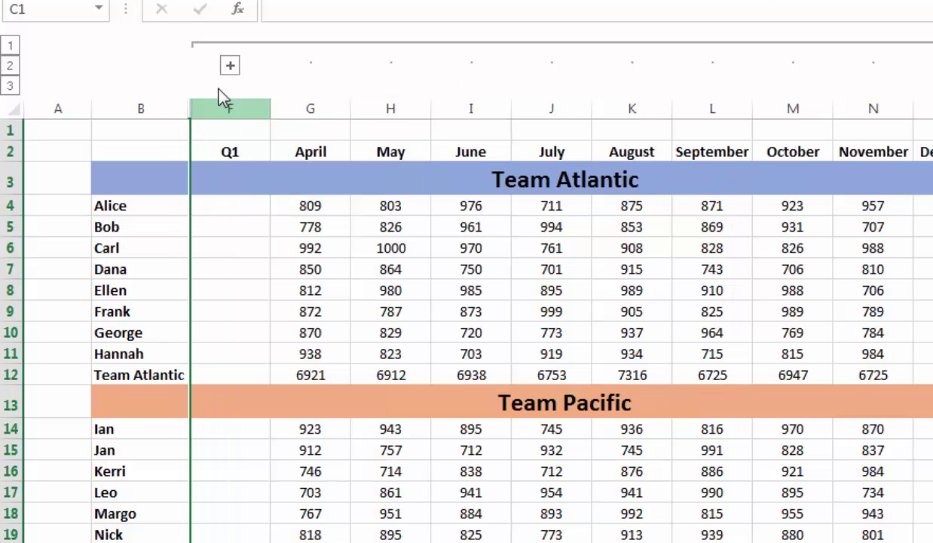
{"action": "left_click", "coordinate": [230, 66]}
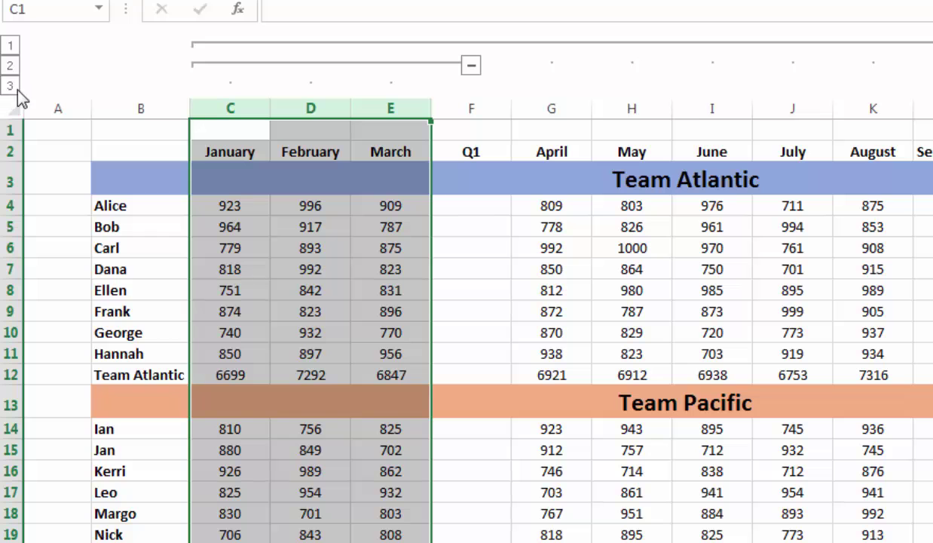
{"action": "left_click", "coordinate": [12, 47]}
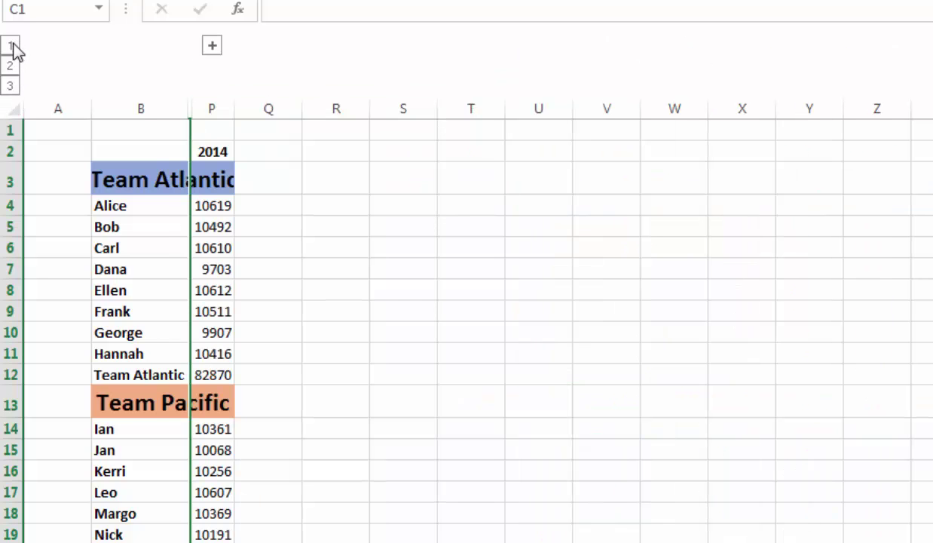
{"action": "left_click", "coordinate": [16, 70]}
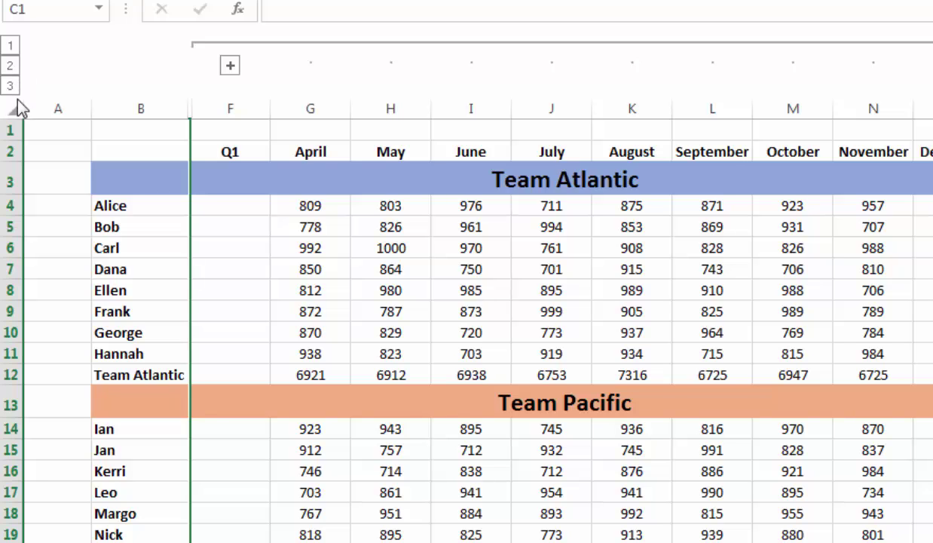
{"action": "left_click", "coordinate": [10, 87]}
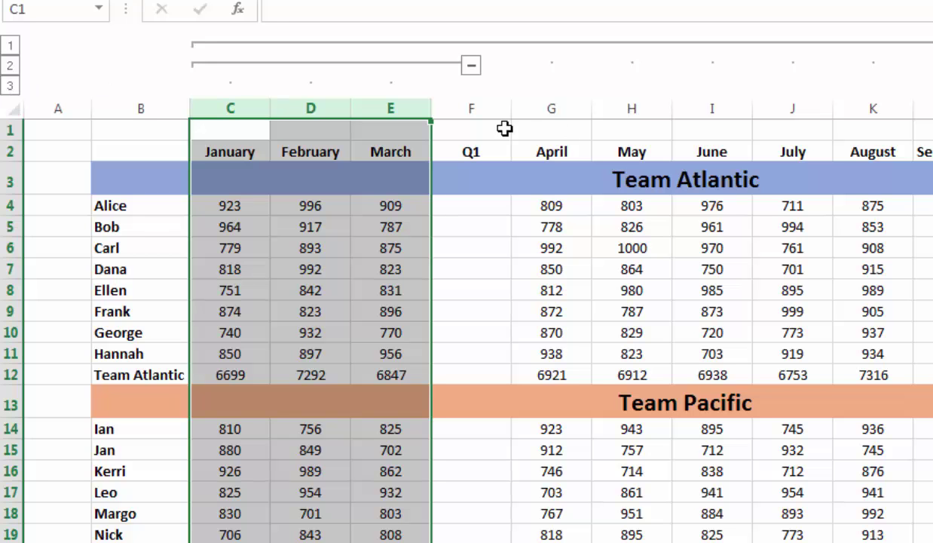
Step: Delete the temporary Q1 column F
{"action": "left_click", "coordinate": [481, 105]}
{"action": "right_click", "coordinate": [481, 107]}
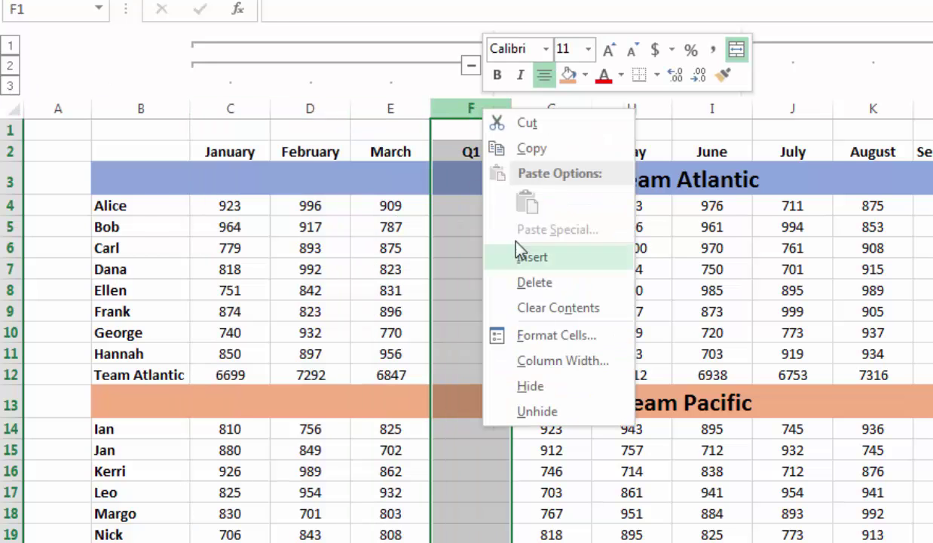
{"action": "left_click", "coordinate": [525, 281]}
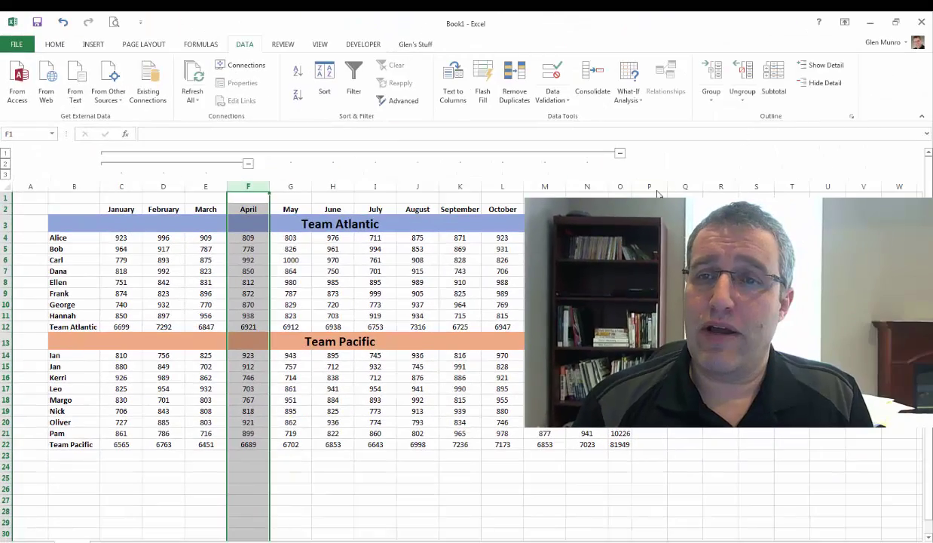
Step: Clear the column outline from the sales data with Clear Outline
{"action": "left_click", "coordinate": [488, 270]}
{"action": "left_click", "coordinate": [742, 97]}
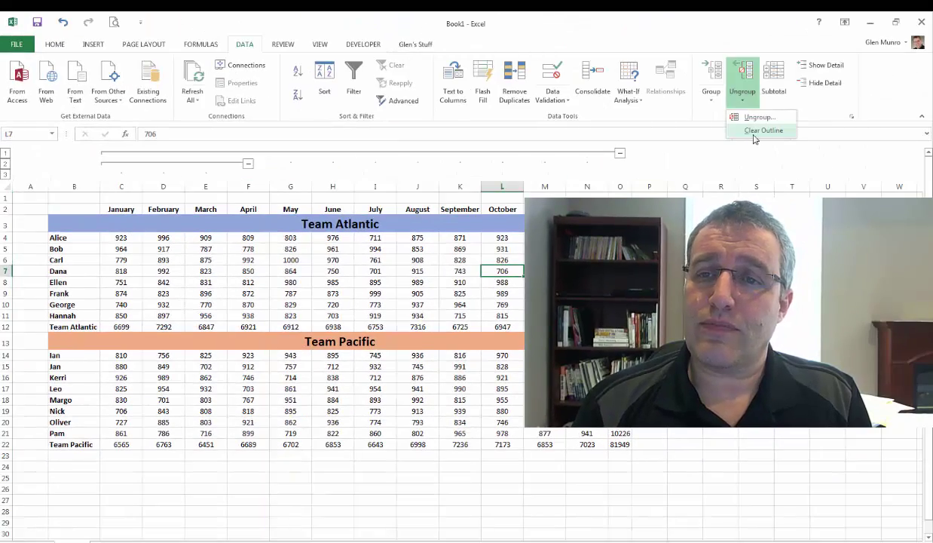
{"action": "left_click", "coordinate": [756, 130]}
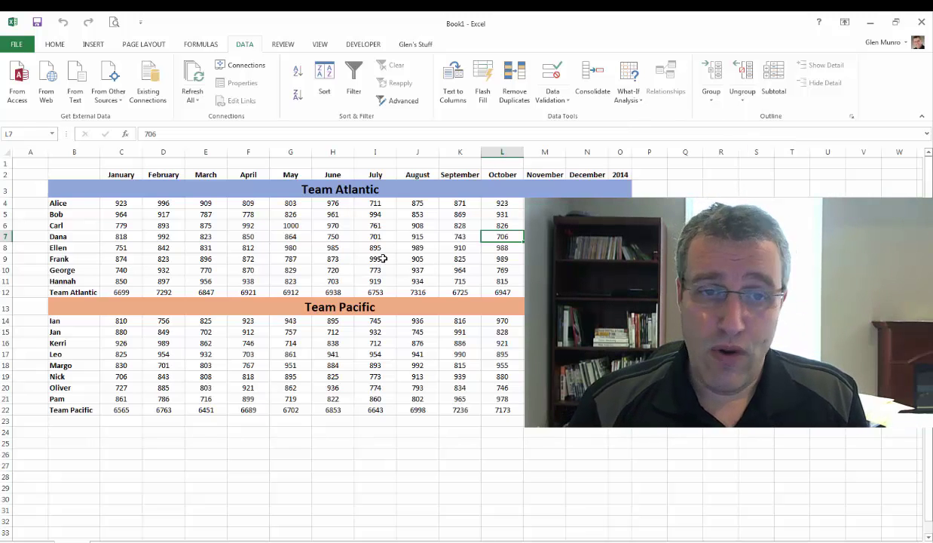
Step: Run Auto Outline to group team rows and January–December columns, then test the month group
{"action": "left_click", "coordinate": [712, 96]}
{"action": "left_click", "coordinate": [723, 130]}
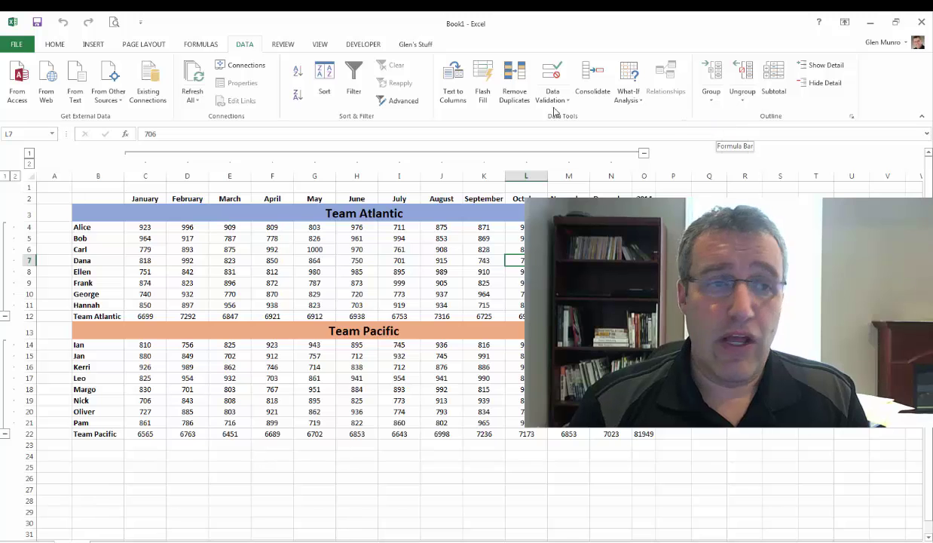
{"action": "left_click", "coordinate": [390, 154]}
{"action": "left_click", "coordinate": [136, 153]}
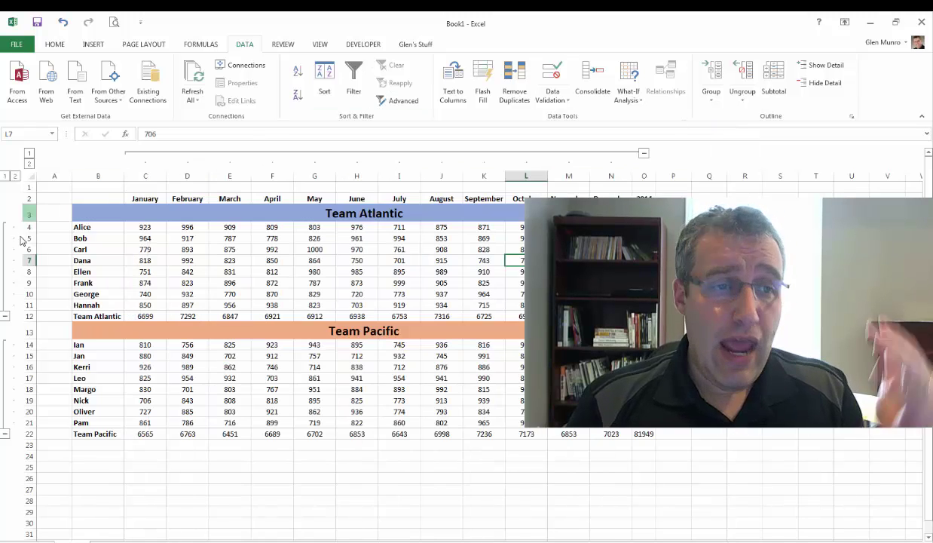
{"action": "left_click", "coordinate": [6, 177]}
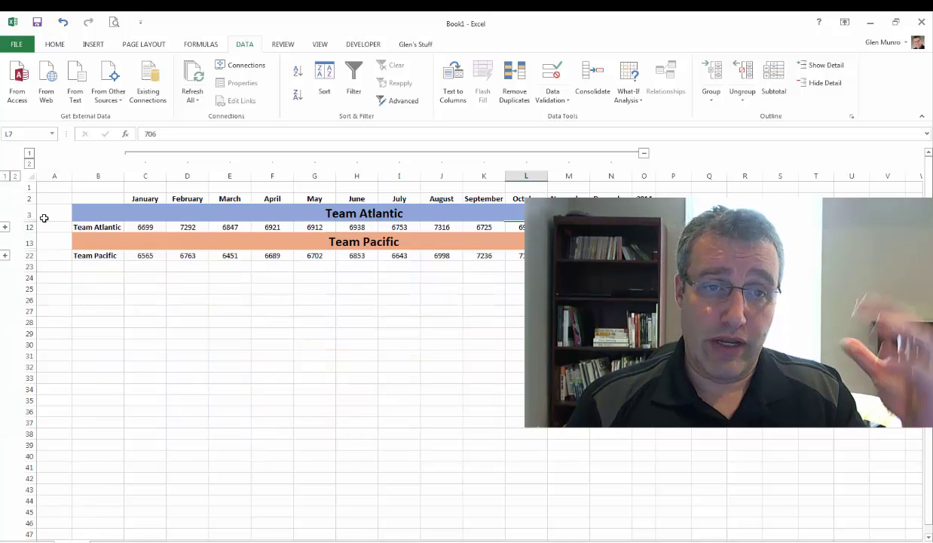
{"action": "left_click", "coordinate": [5, 227]}
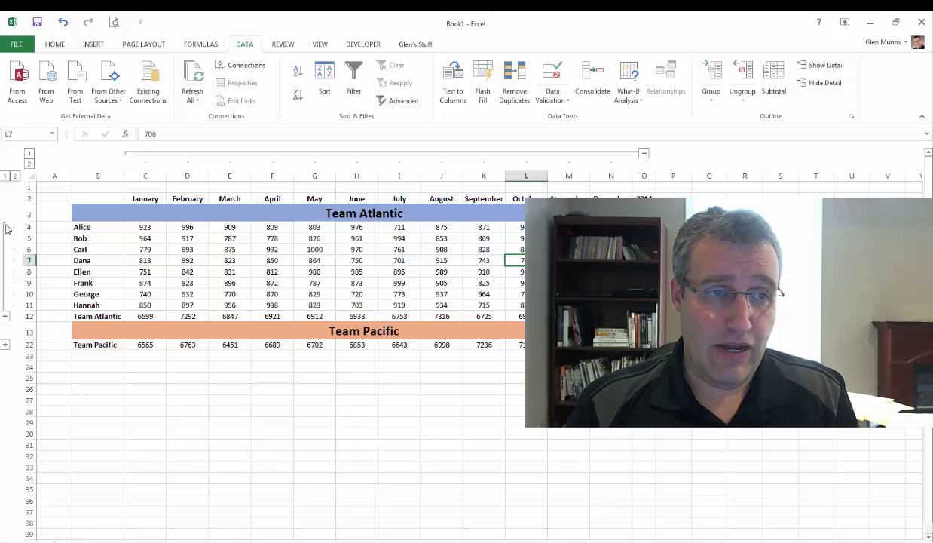
{"action": "left_click", "coordinate": [5, 234]}
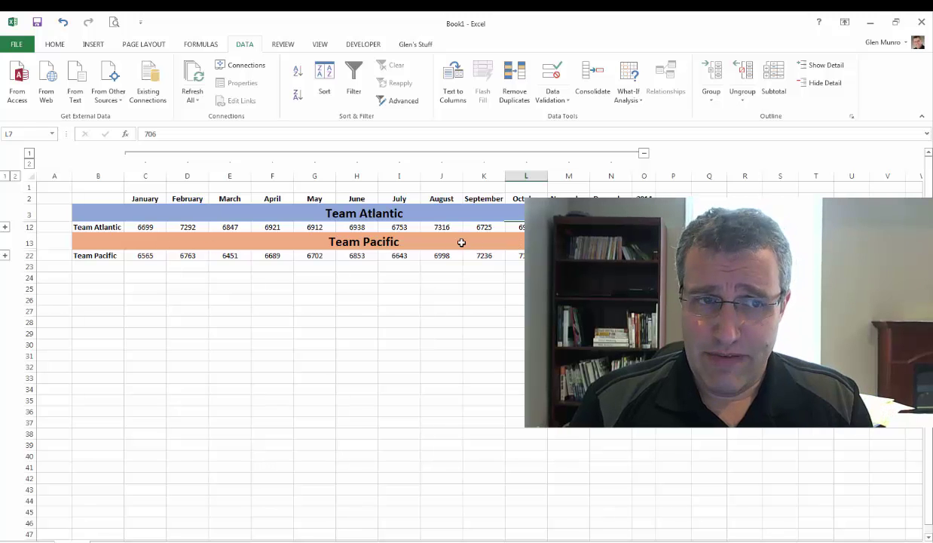
{"action": "left_click", "coordinate": [15, 176]}
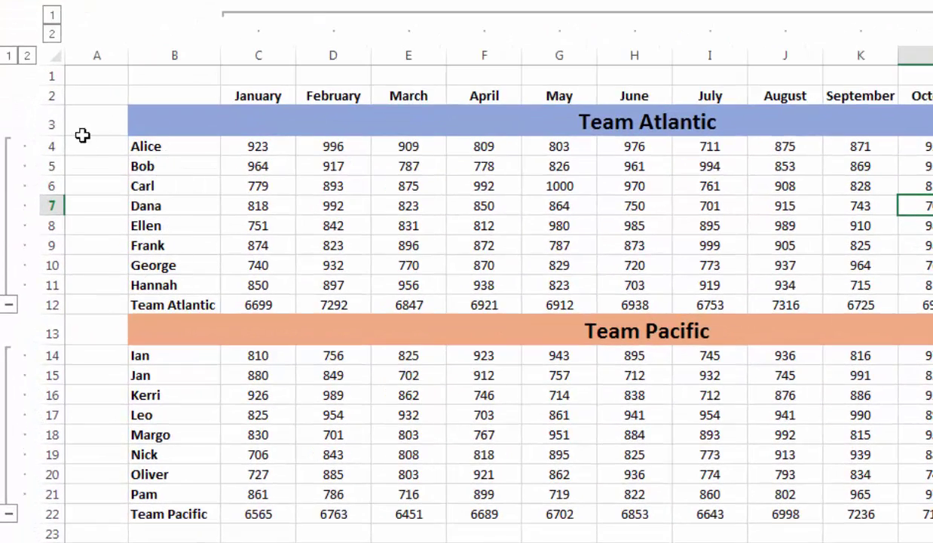
{"action": "left_click", "coordinate": [56, 123]}
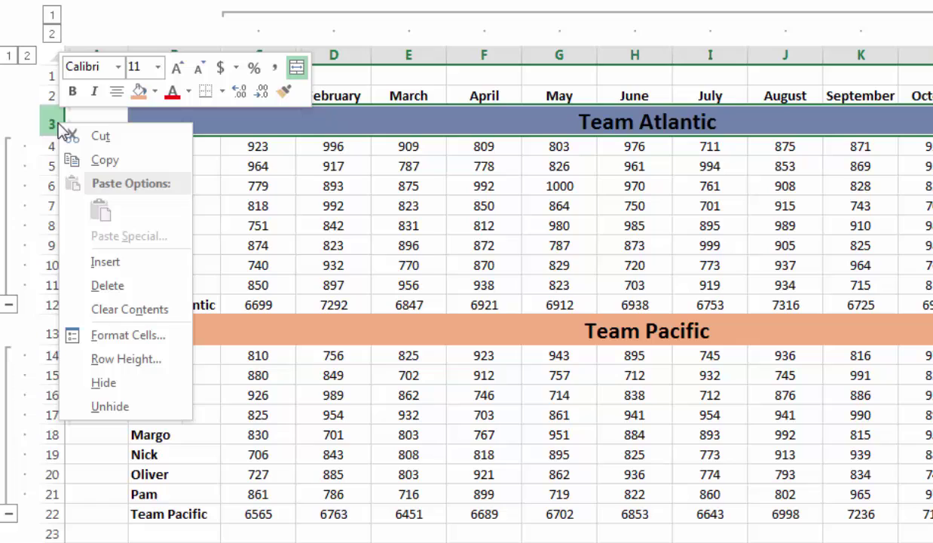
{"action": "left_click", "coordinate": [107, 285]}
{"action": "right_click", "coordinate": [52, 301]}
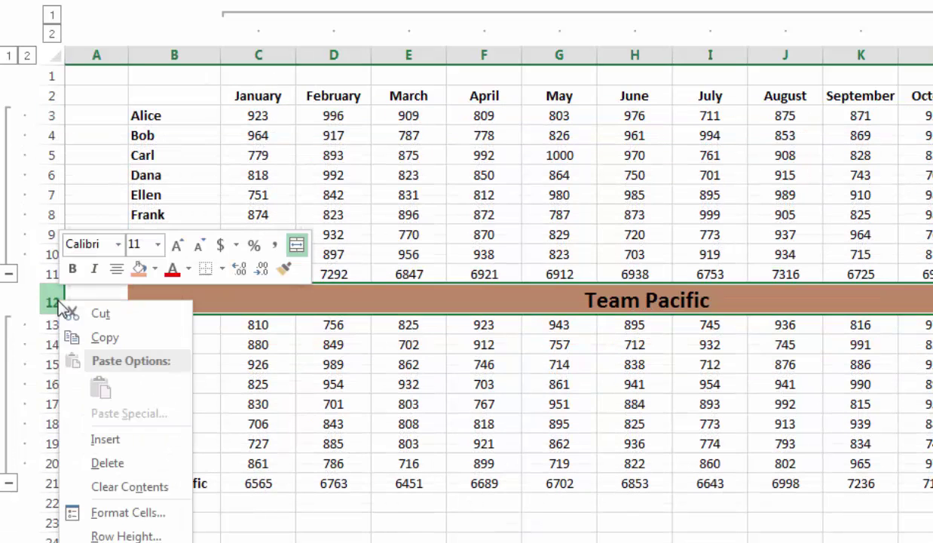
{"action": "left_click", "coordinate": [105, 460]}
{"action": "left_click", "coordinate": [208, 218]}
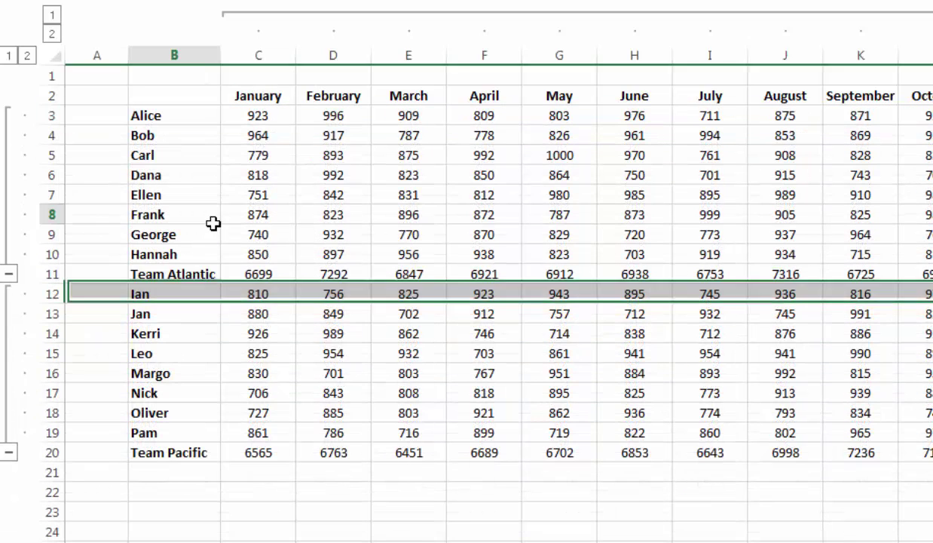
{"action": "left_click", "coordinate": [10, 59]}
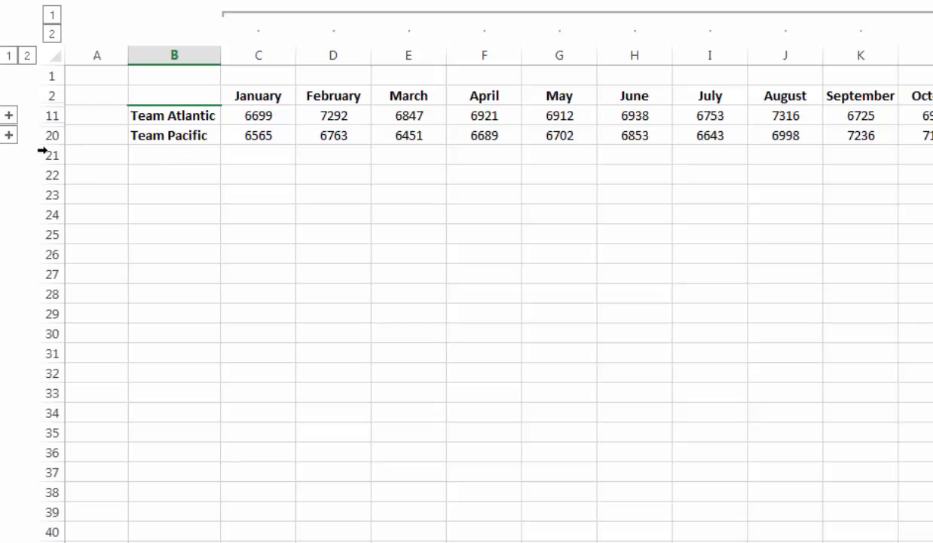
{"action": "left_click", "coordinate": [9, 137]}
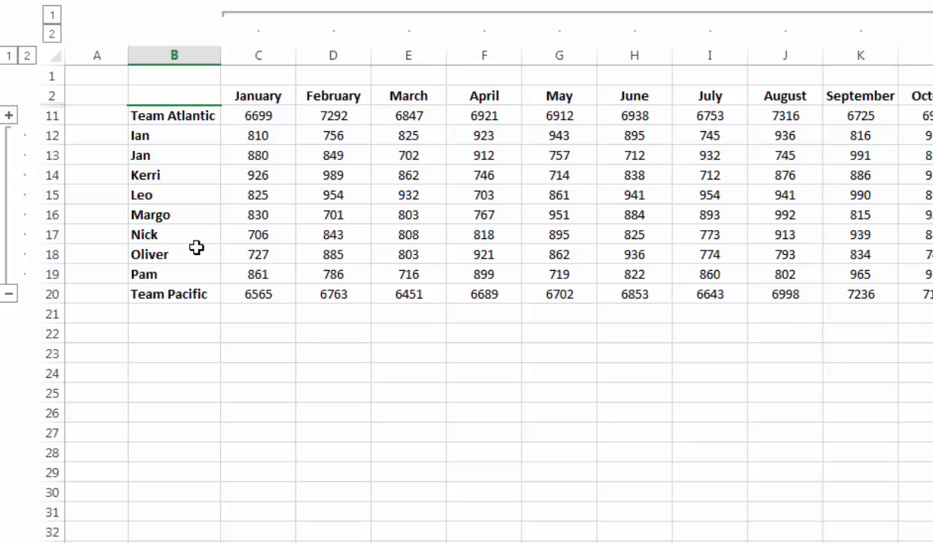
{"action": "key", "text": "ctrl+z"}
{"action": "key", "text": "ctrl+z"}
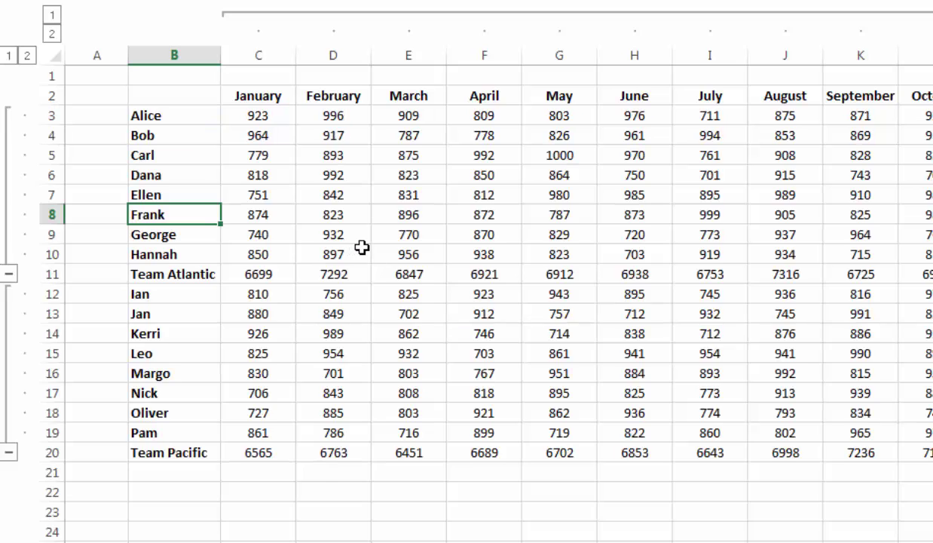
{"action": "key", "text": "ctrl+z"}
{"action": "key", "text": "ctrl+z"}
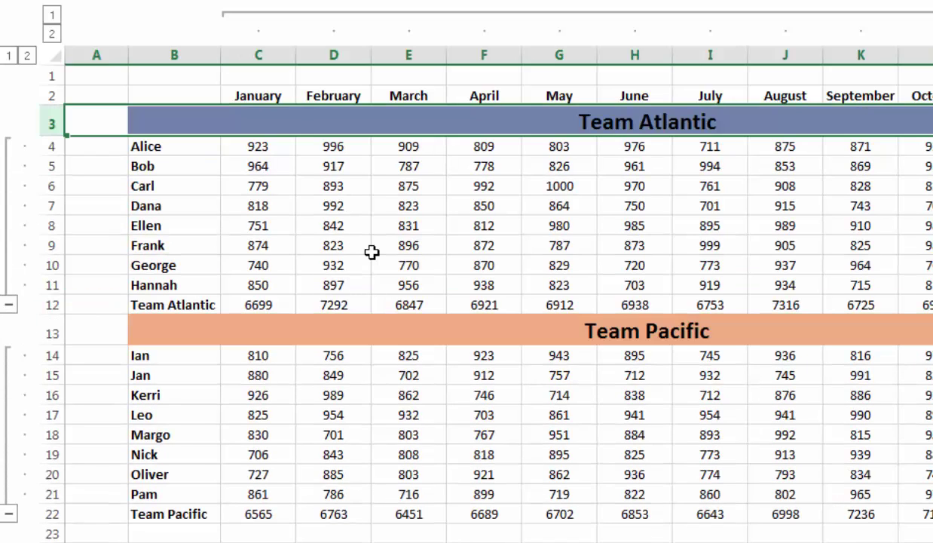
{"action": "left_click", "coordinate": [631, 324]}
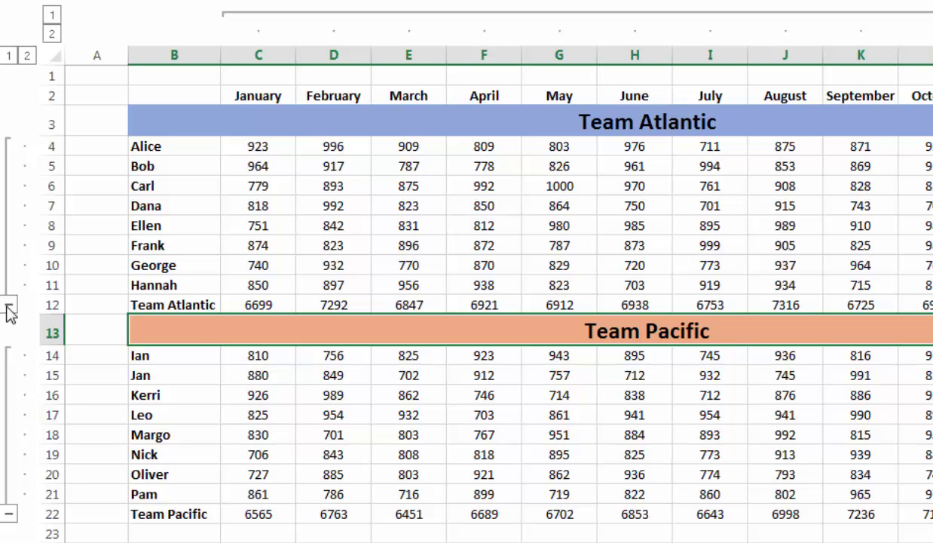
{"action": "left_click", "coordinate": [192, 128]}
{"action": "key", "text": "ctrl+c"}
{"action": "left_click", "coordinate": [172, 310]}
{"action": "left_click", "coordinate": [172, 309]}
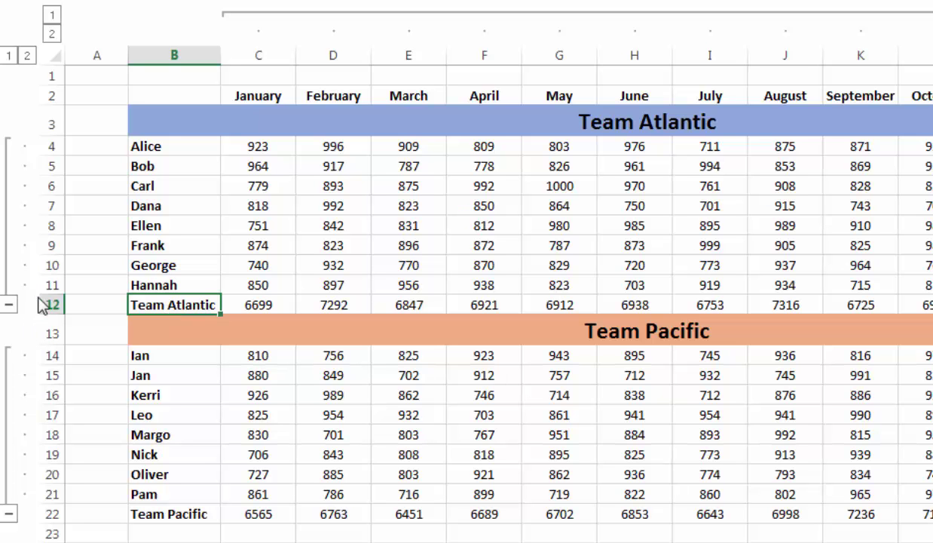
Step: Clear the sheet's outline again from cell F9's grouping options
{"action": "right_click", "coordinate": [455, 241]}
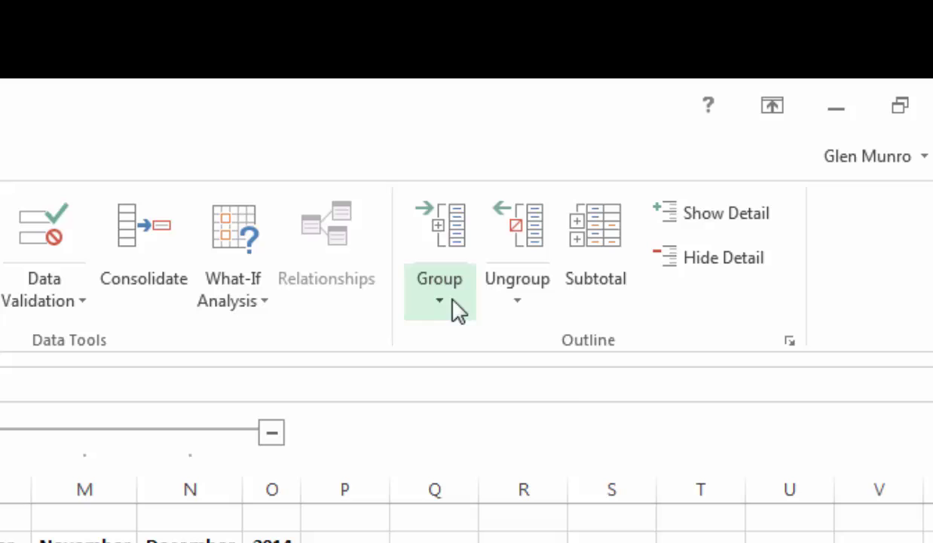
{"action": "left_click", "coordinate": [459, 309]}
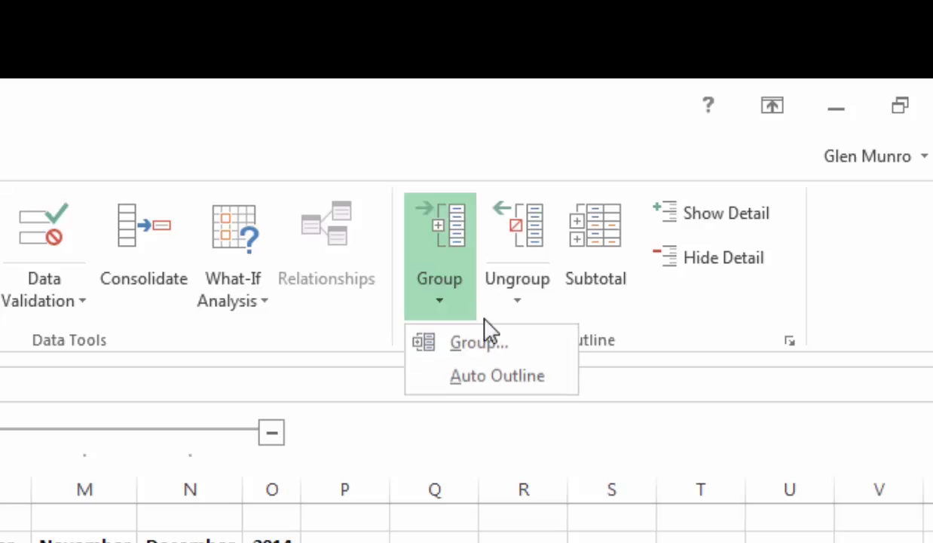
{"action": "left_click", "coordinate": [527, 302]}
{"action": "left_click", "coordinate": [536, 375]}
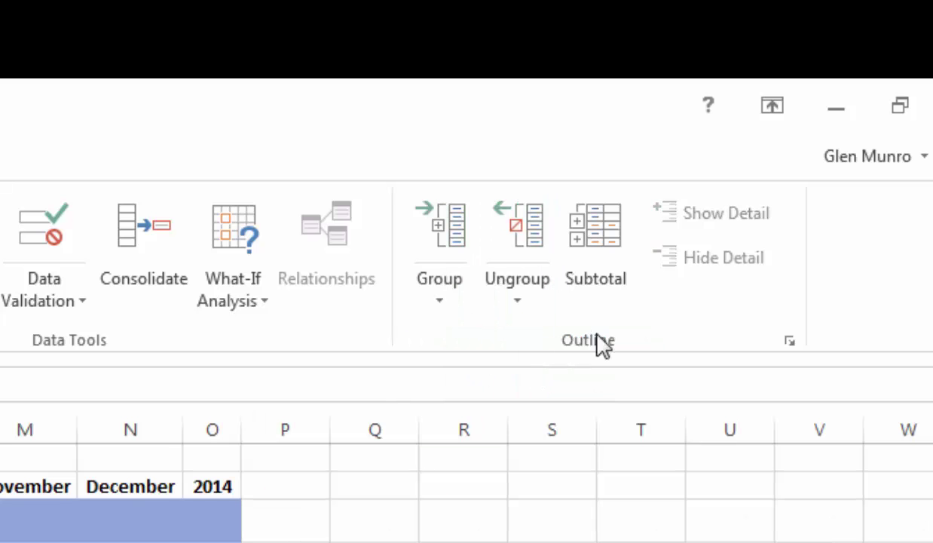
Step: Bring up the Outline Settings dialog and move it away from the data
{"action": "left_click", "coordinate": [789, 341]}
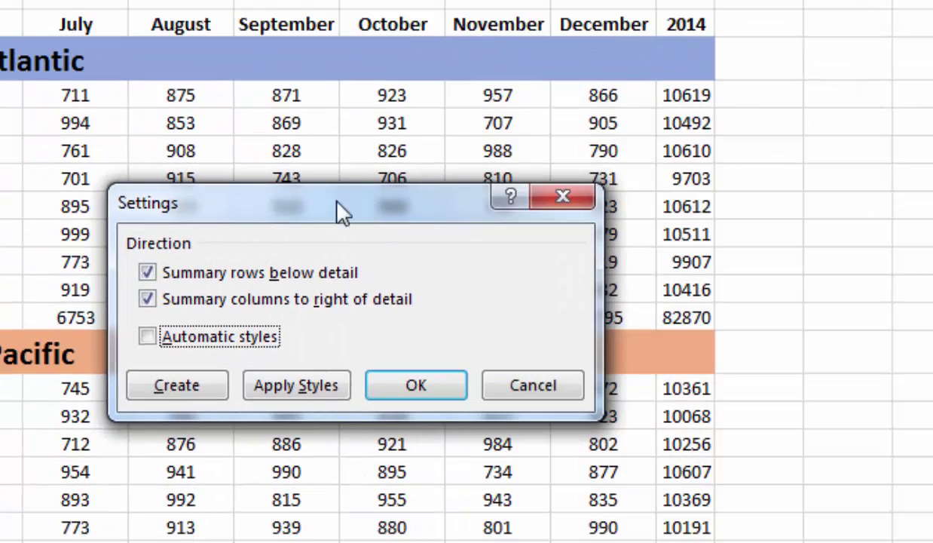
{"action": "left_click_drag", "start_coordinate": [337, 201], "coordinate": [296, 108]}
{"action": "left_click", "coordinate": [105, 205]}
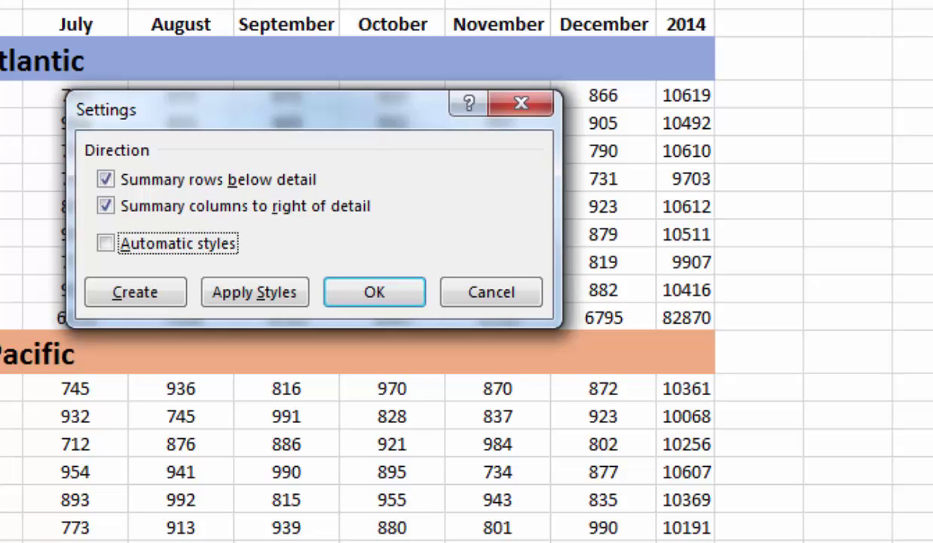
Step: Uncheck Summary rows below detail and confirm with OK
{"action": "left_click", "coordinate": [105, 179]}
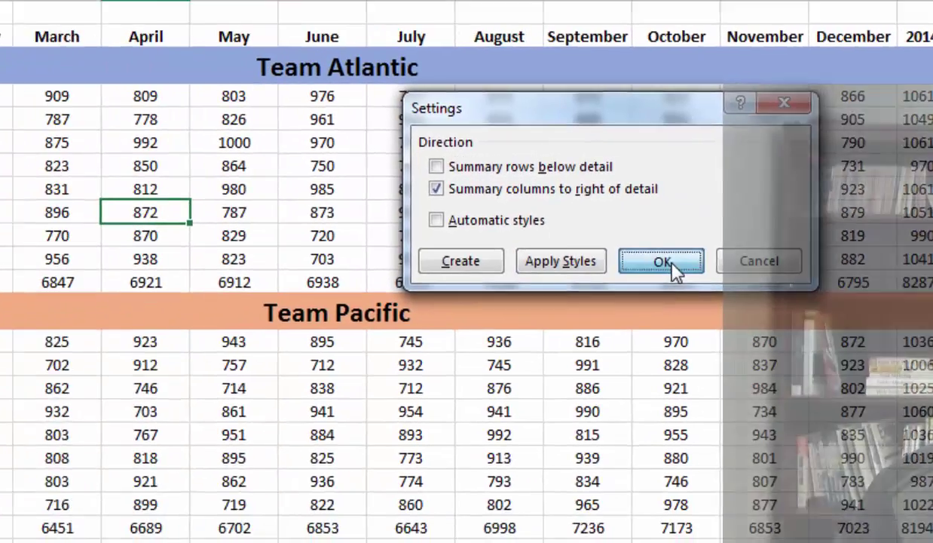
{"action": "left_click", "coordinate": [671, 264]}
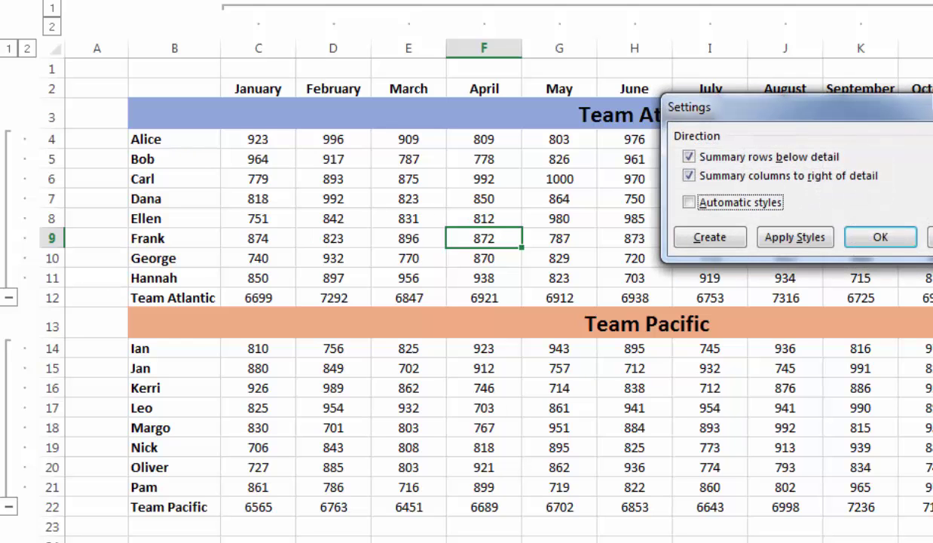
Step: Turn off summary rows below detail, apply styles, and collapse Team Atlantic's member rows
{"action": "left_click", "coordinate": [688, 156]}
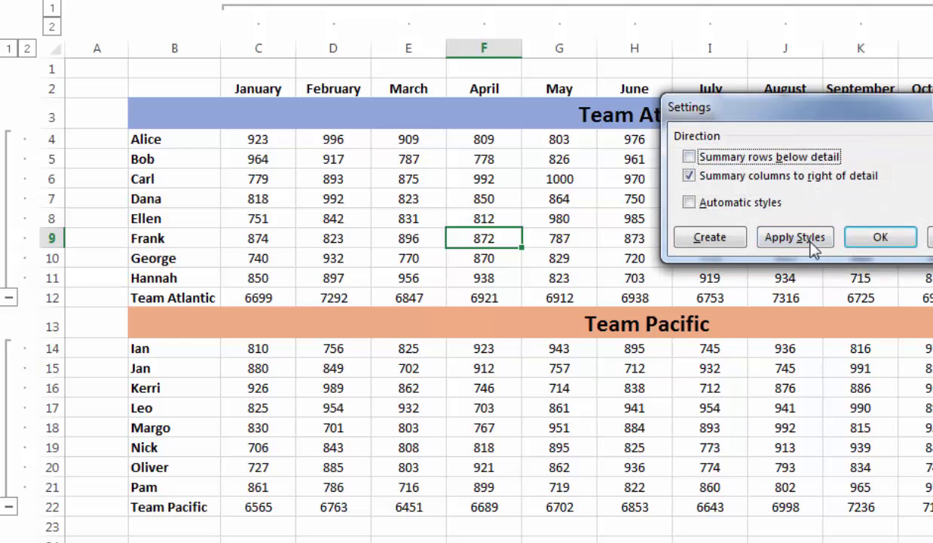
{"action": "left_click", "coordinate": [788, 240]}
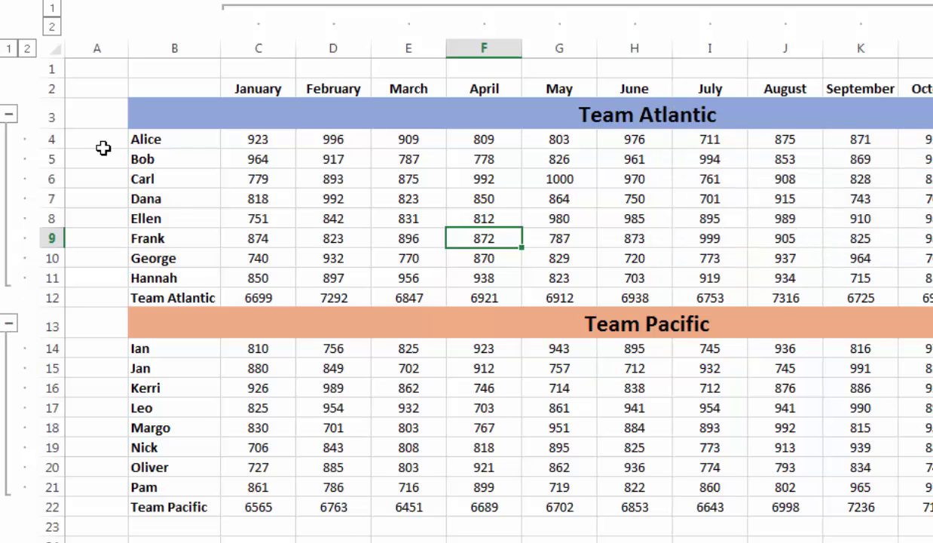
{"action": "left_click", "coordinate": [8, 114]}
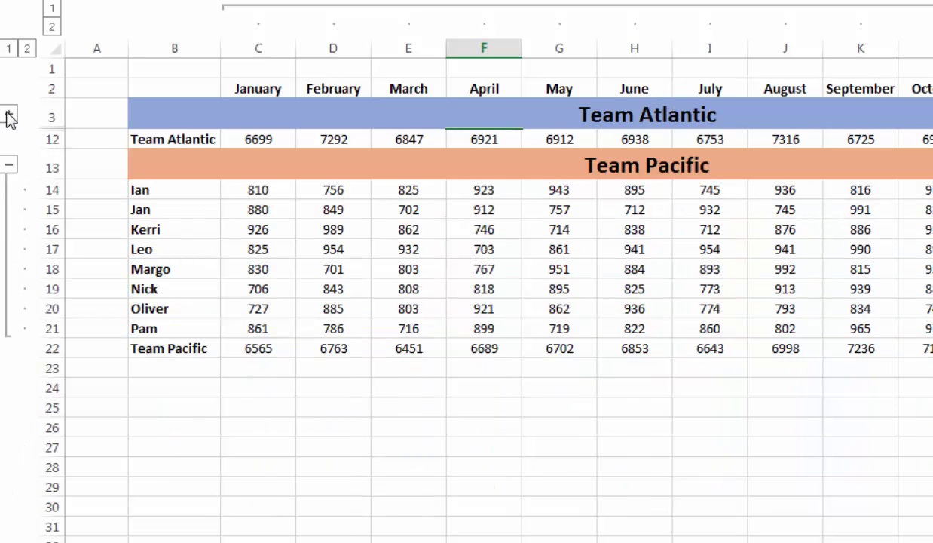